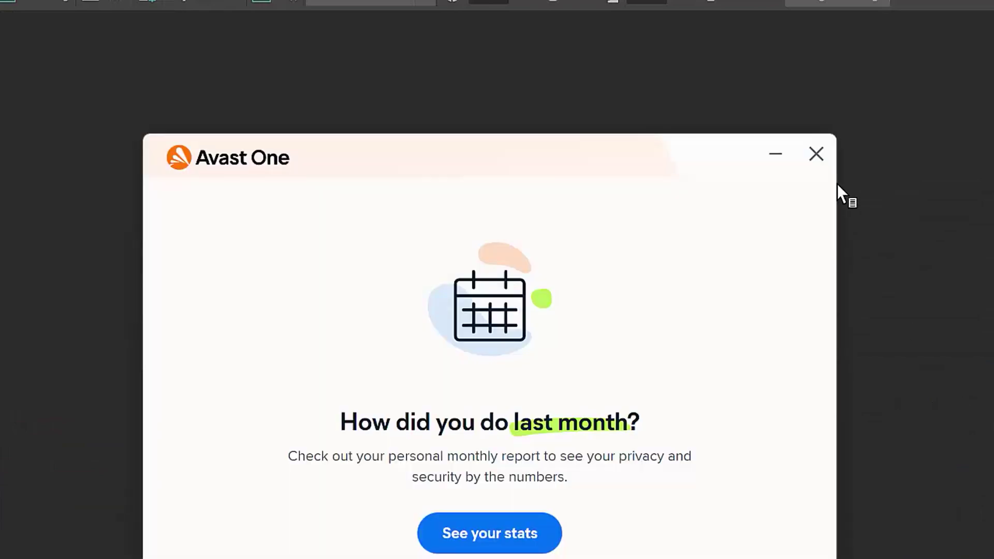
Step: Dismiss the Avast One pop-up and search the Animation Apprentice blog for "physical sky"
left_click(822, 165)
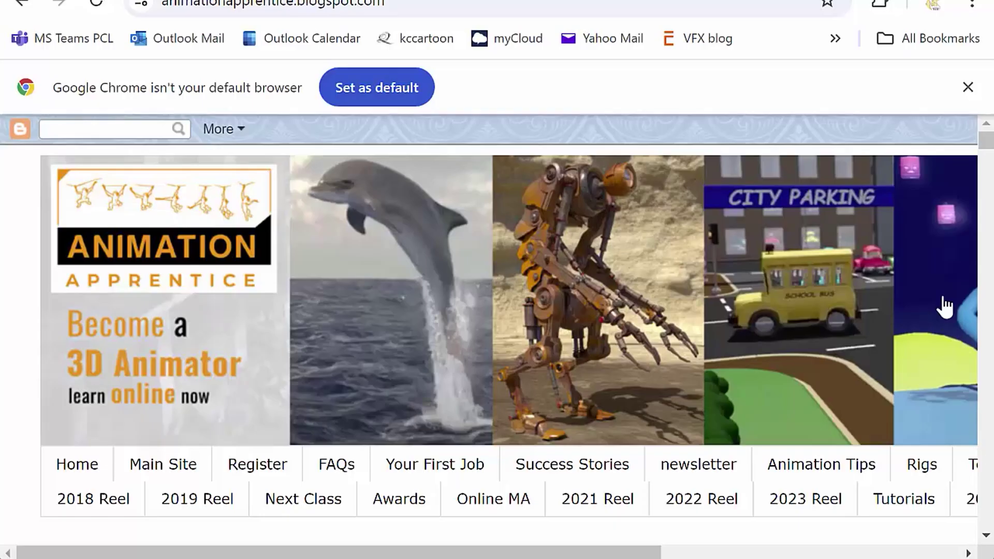
left_click_drag(988, 144, 984, 159)
left_click_drag(510, 551, 814, 549)
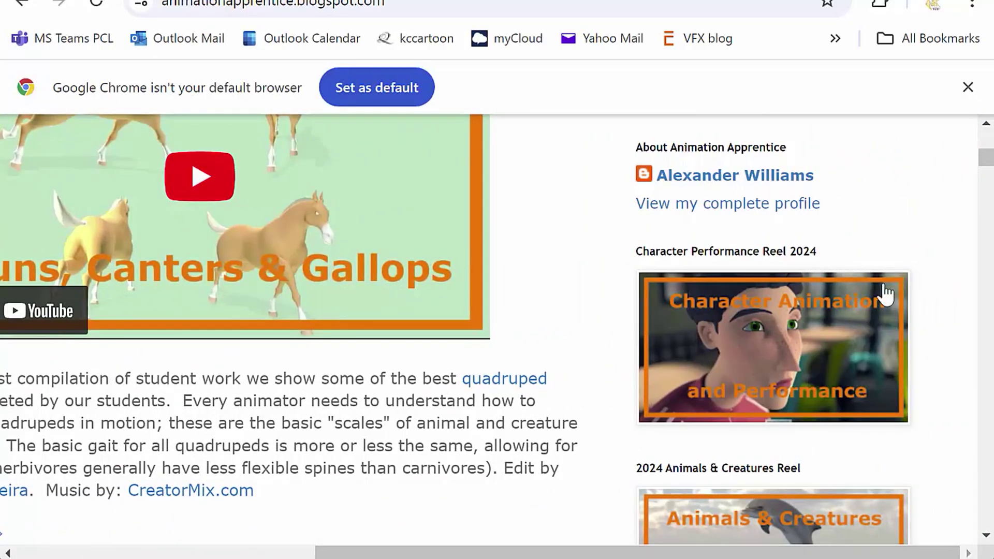
left_click_drag(986, 165, 983, 150)
left_click(777, 431)
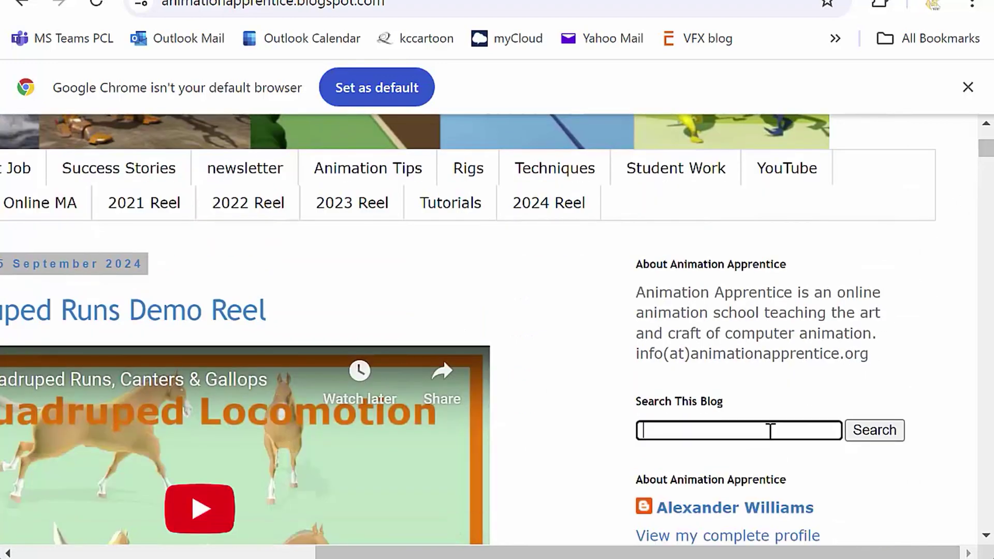
type("phydivs")
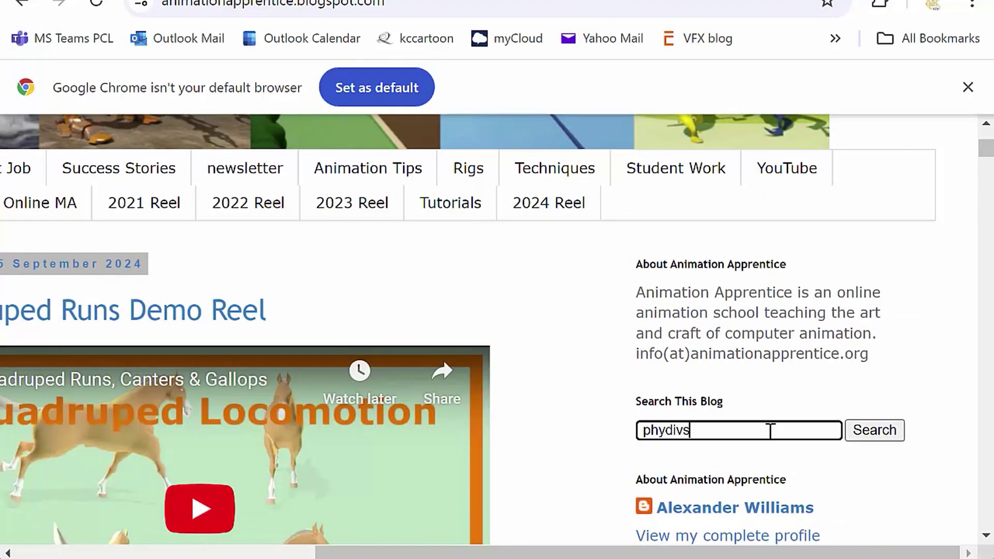
key("BackSpace")
key("BackSpace")
key("BackSpace")
key("BackSpace")
key("BackSpace")
type("sical sky")
key("Return")
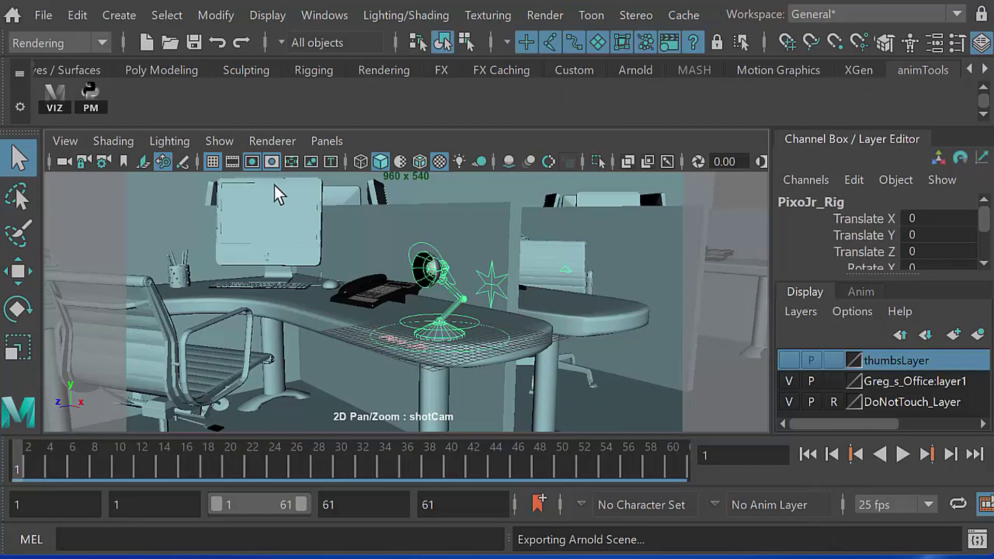
Step: Select the shotCam camera, highlight its transform channels and lock the camera against movement
left_click(63, 163)
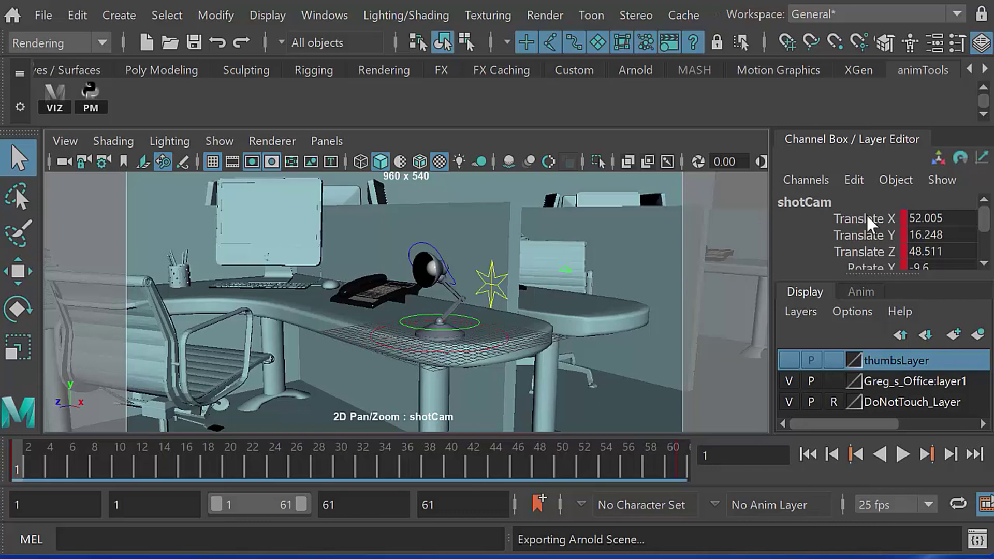
left_click_drag(863, 218, 859, 259)
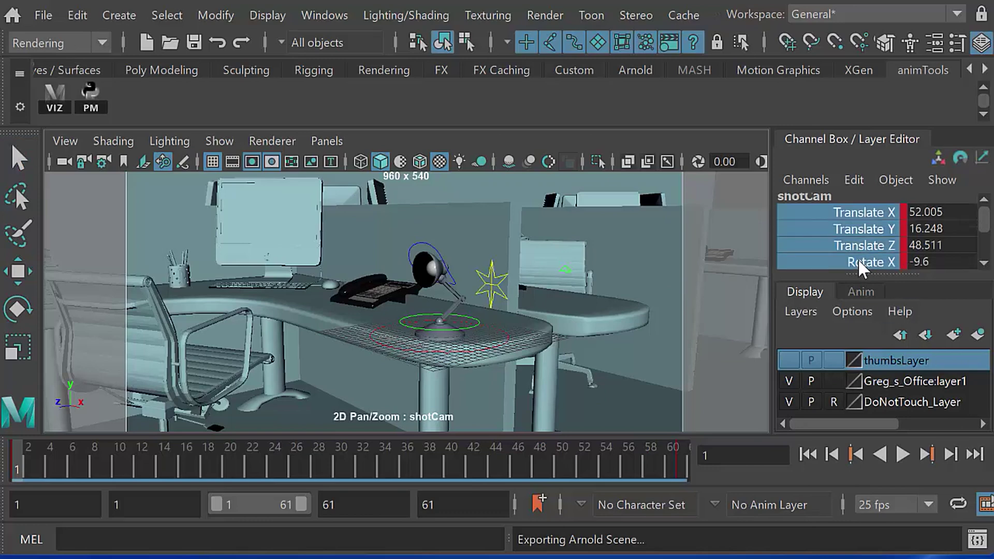
right_click(862, 231)
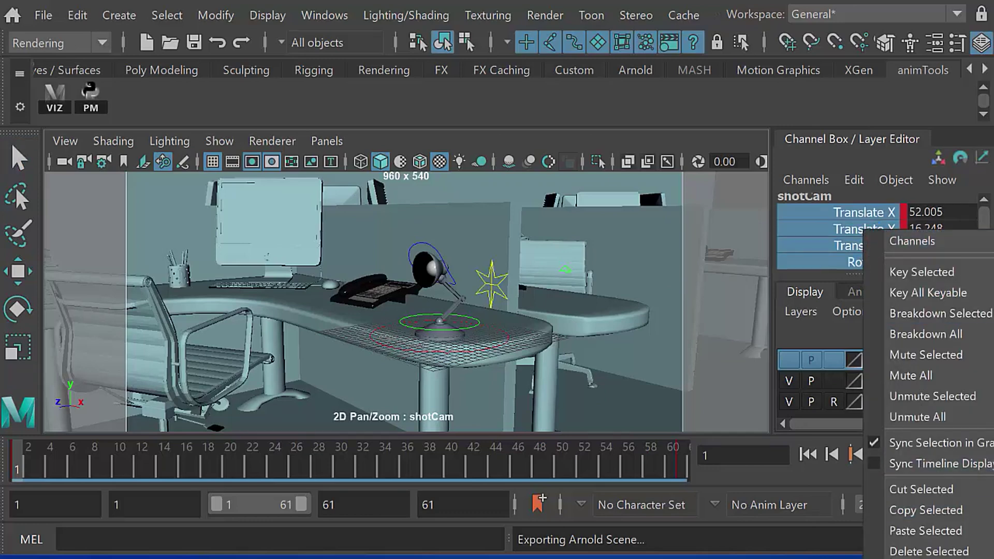
left_click(830, 213)
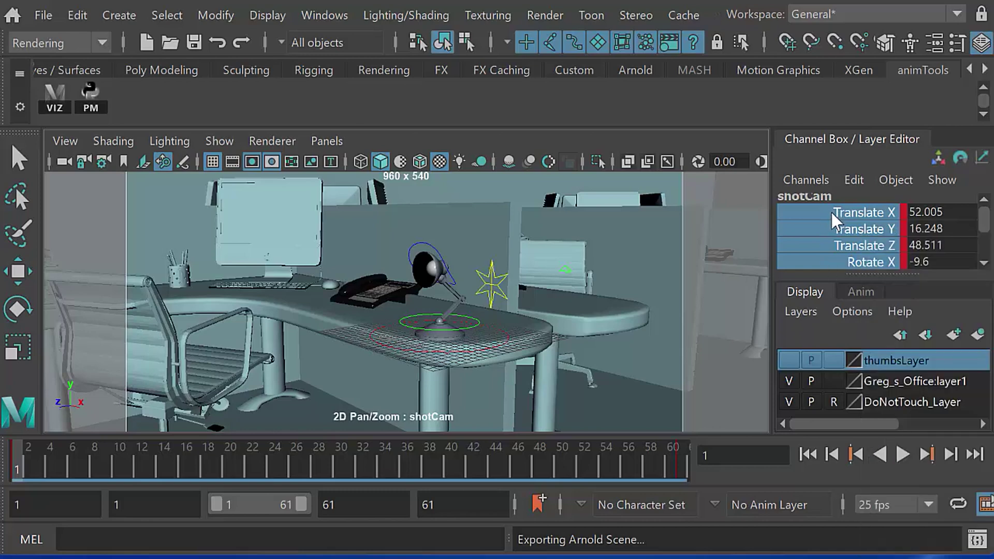
left_click(83, 164)
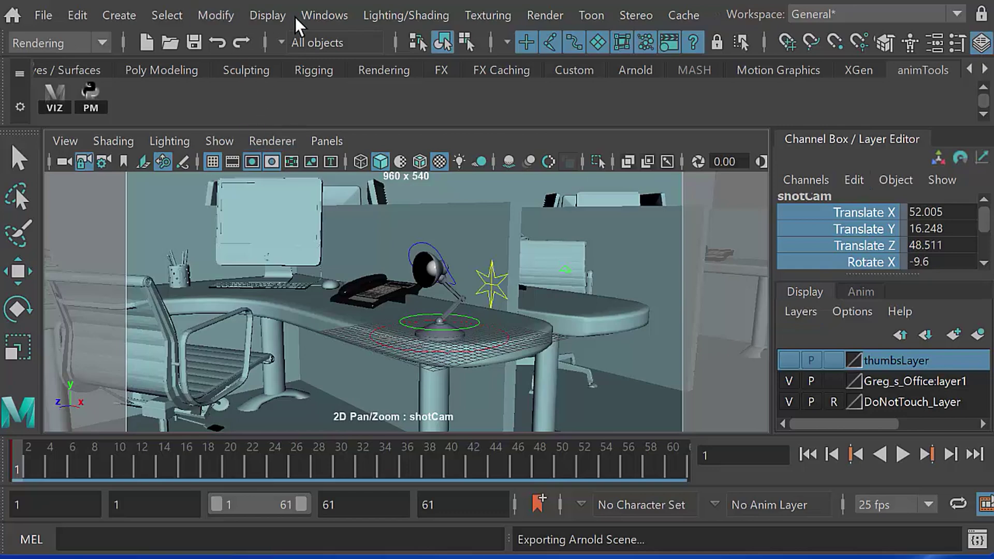
Step: Open the attributes of the shotCam camera and enable its Depth Of Field option
left_click(326, 15)
left_click(363, 268)
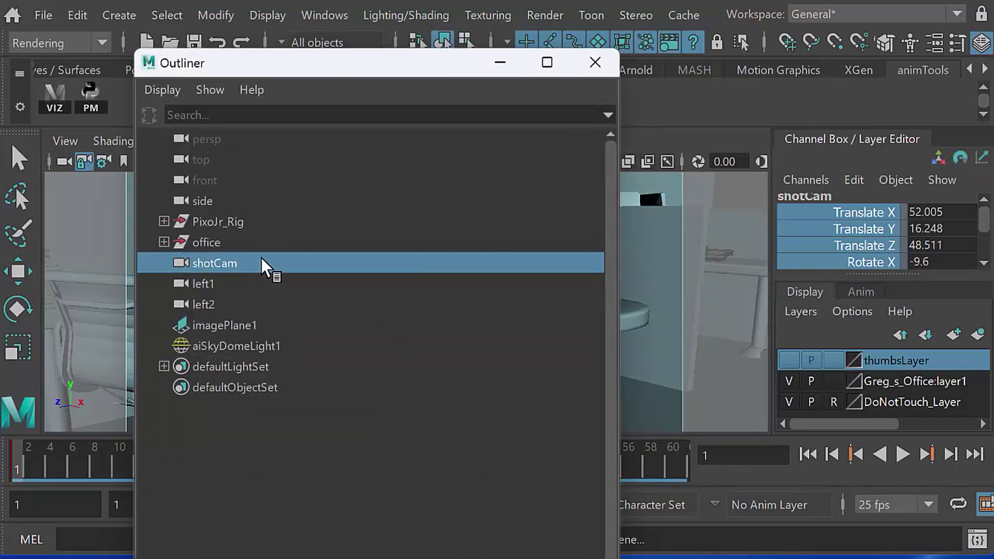
key("ctrl+a")
left_click_drag(700, 111, 350, 41)
left_click_drag(627, 127, 915, 127)
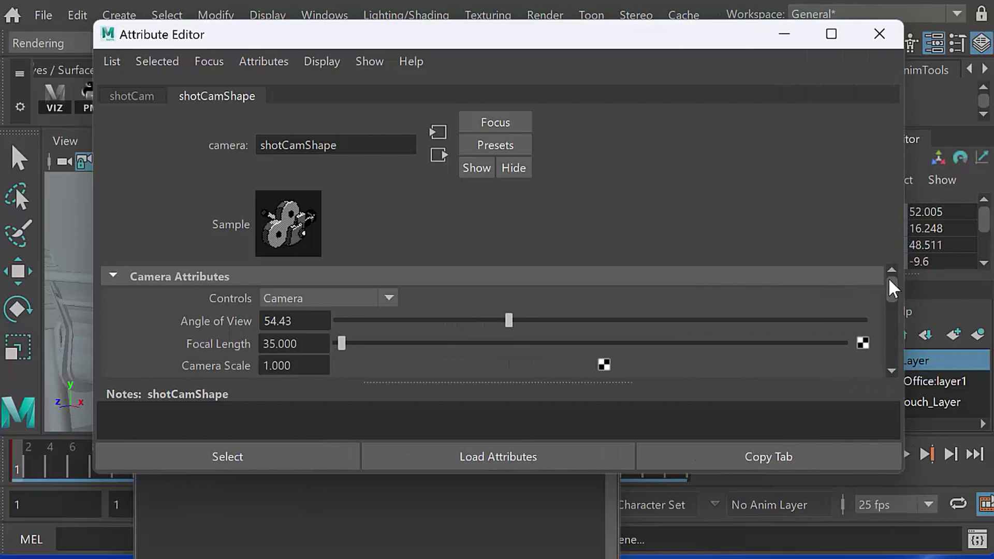
left_click_drag(887, 278, 891, 309)
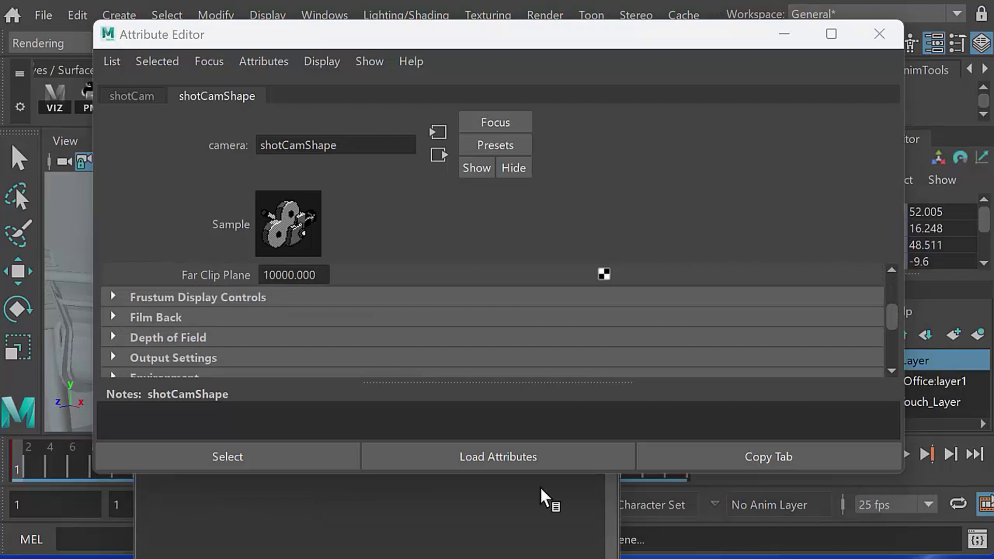
left_click(112, 337)
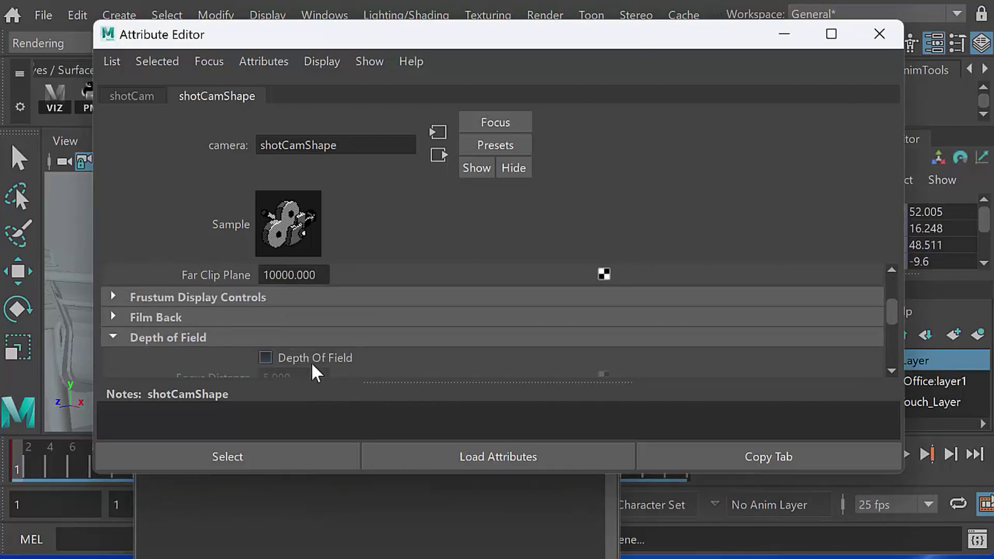
left_click(265, 359)
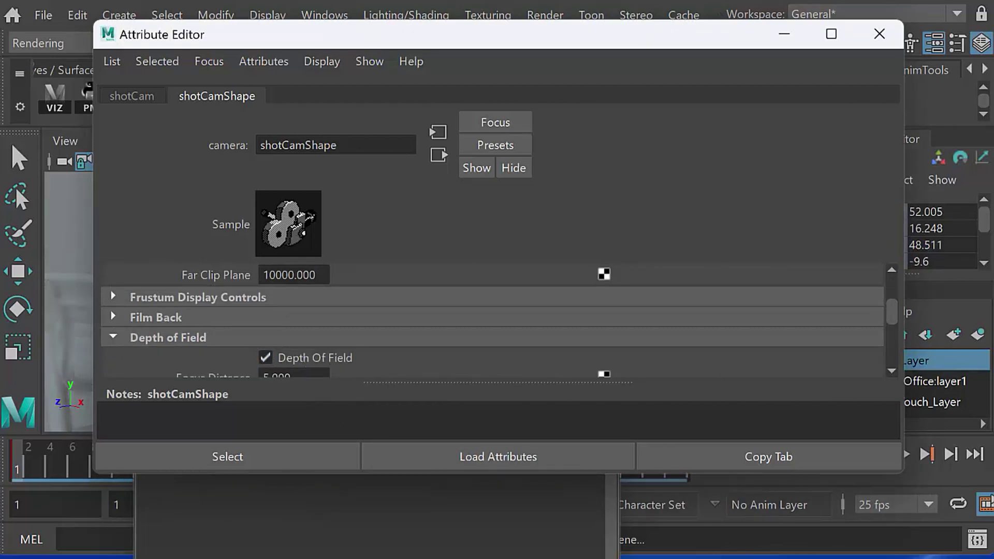
left_click_drag(892, 317, 892, 329)
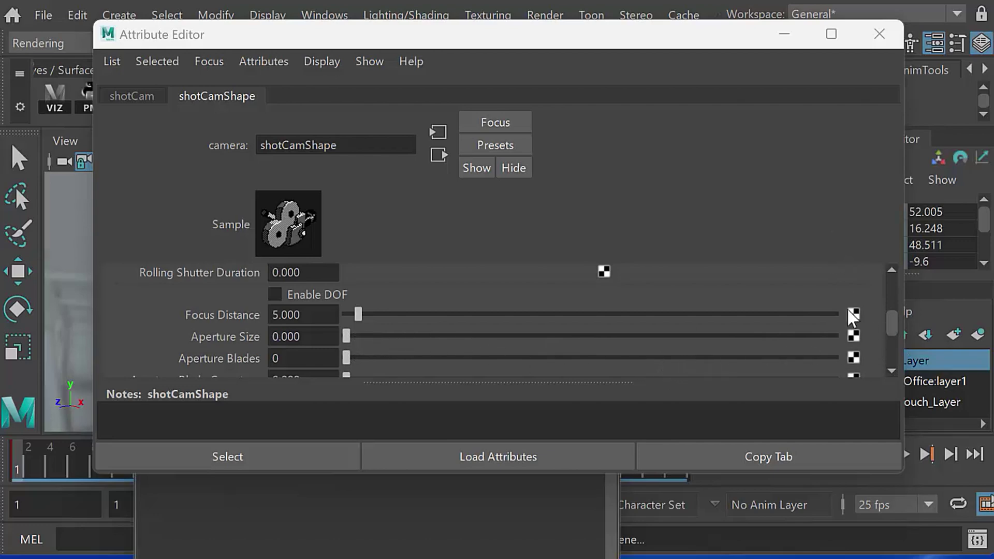
left_click_drag(904, 396, 922, 398)
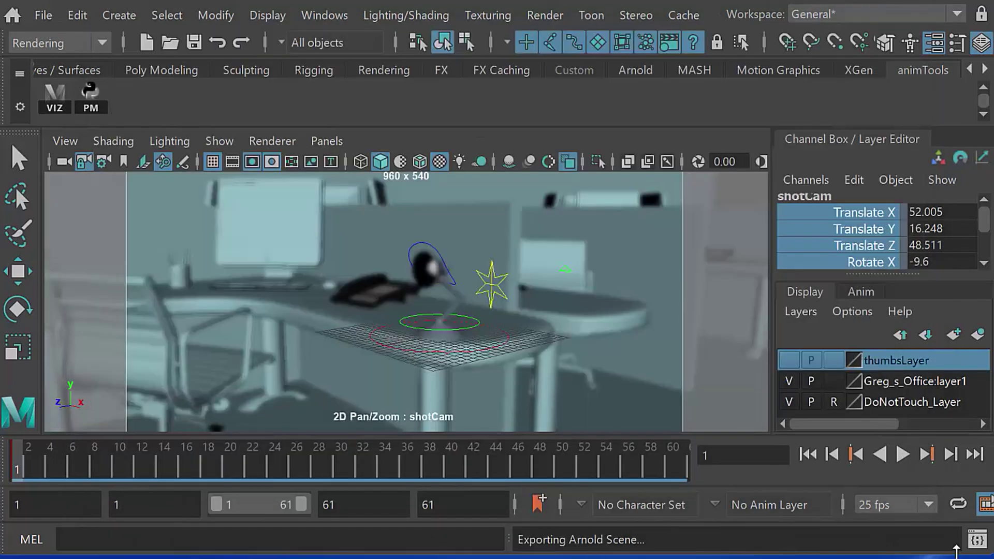
Step: Turn on the Object Details heads-up display in the viewport
left_click(263, 17)
mouse_move(325, 91)
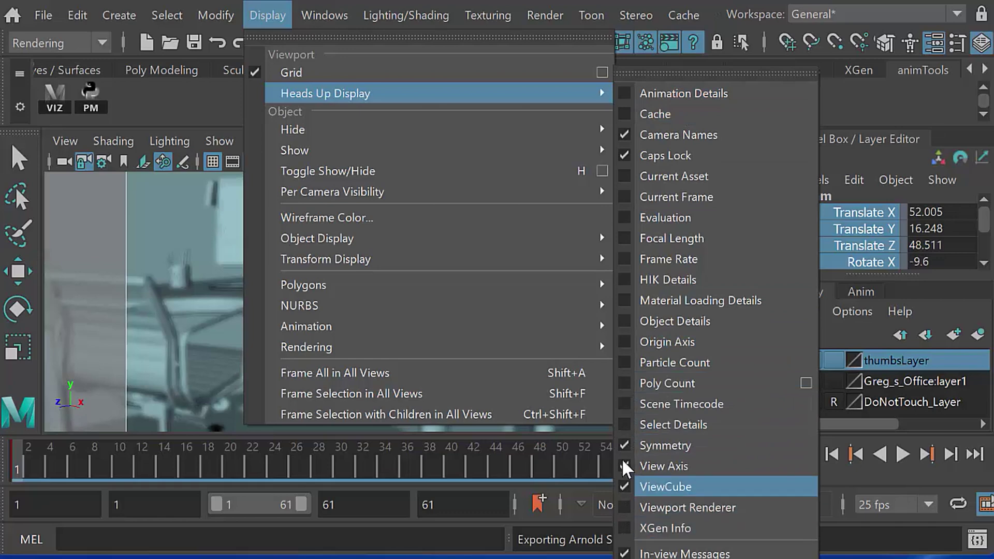
left_click(625, 324)
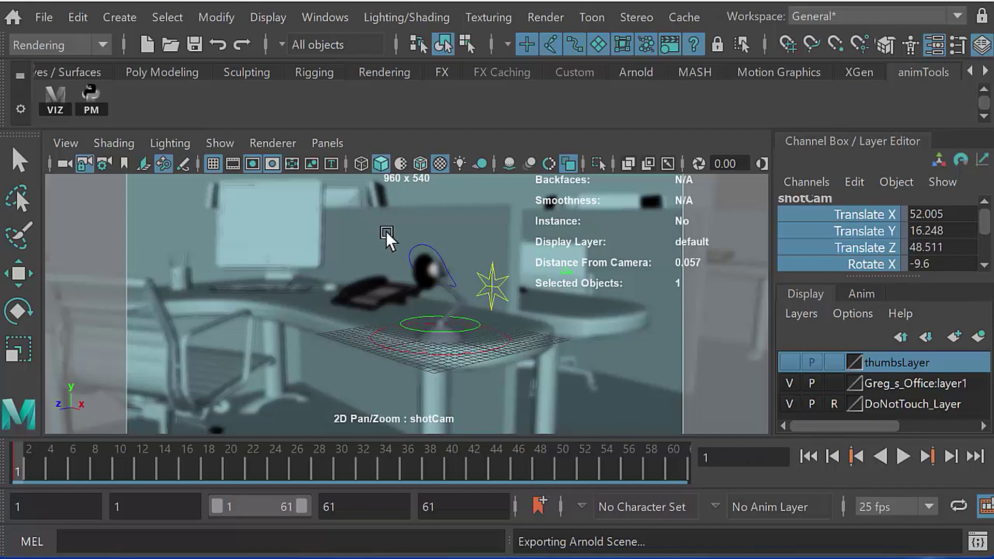
Step: Switch the top view panel to the persp camera and enlarge it to a single view
key("space")
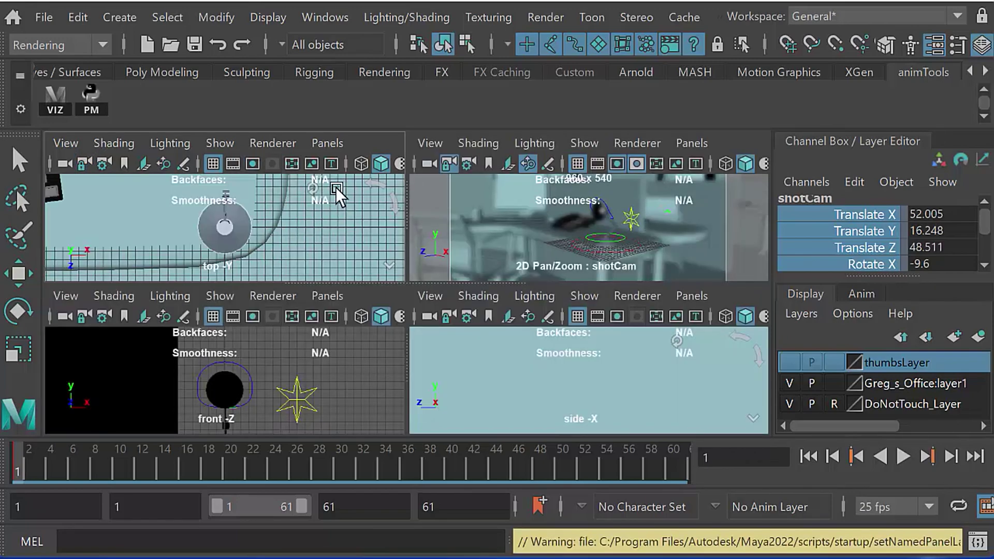
left_click(324, 143)
mouse_move(362, 165)
left_click(570, 166)
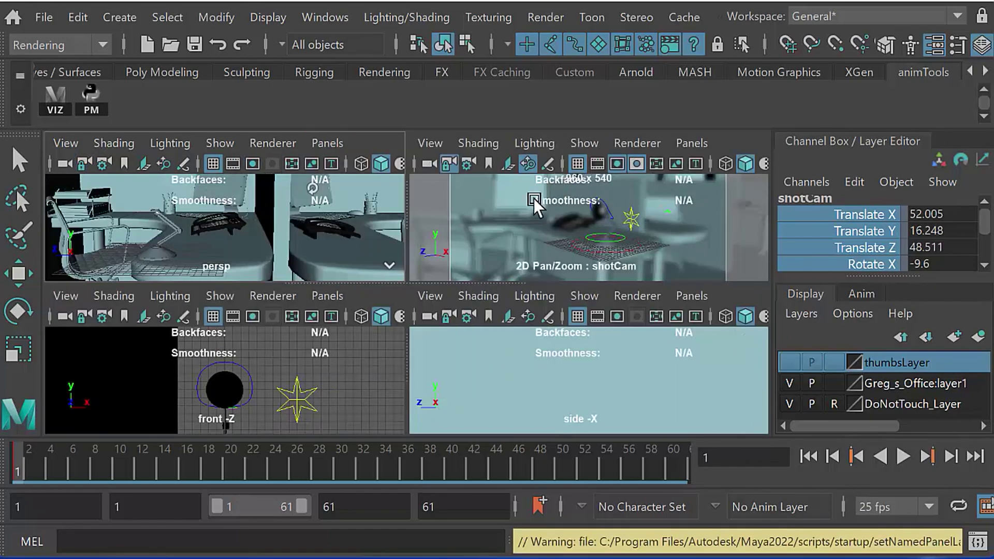
key("space")
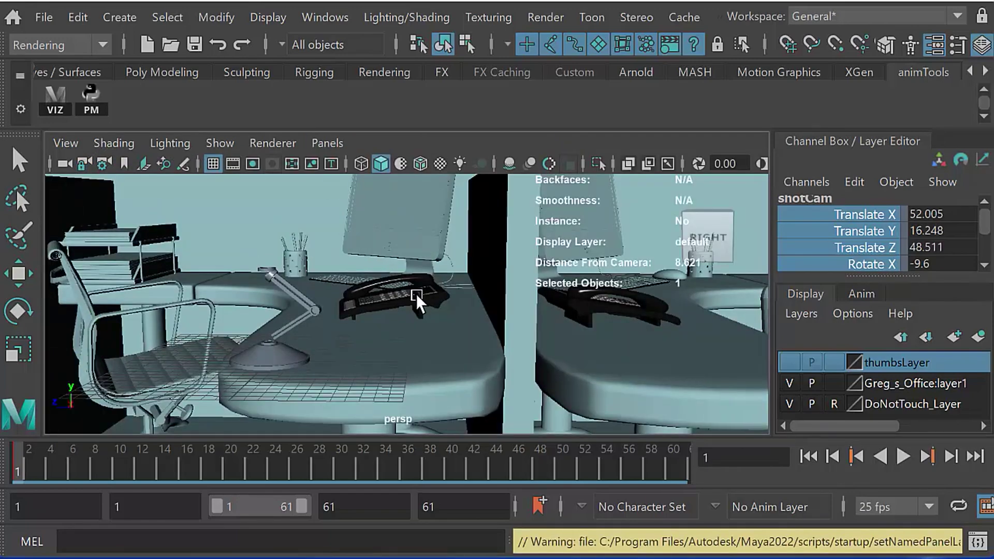
Step: Enable the display of NURBS Surfaces in the persp view so the whole desk lamp is shown
middle_click_drag(437, 275, 425, 280, "alt")
right_click_drag(425, 279, 396, 295, "alt")
middle_click_drag(397, 295, 373, 301, "alt")
left_click_drag(373, 300, 406, 290, "alt")
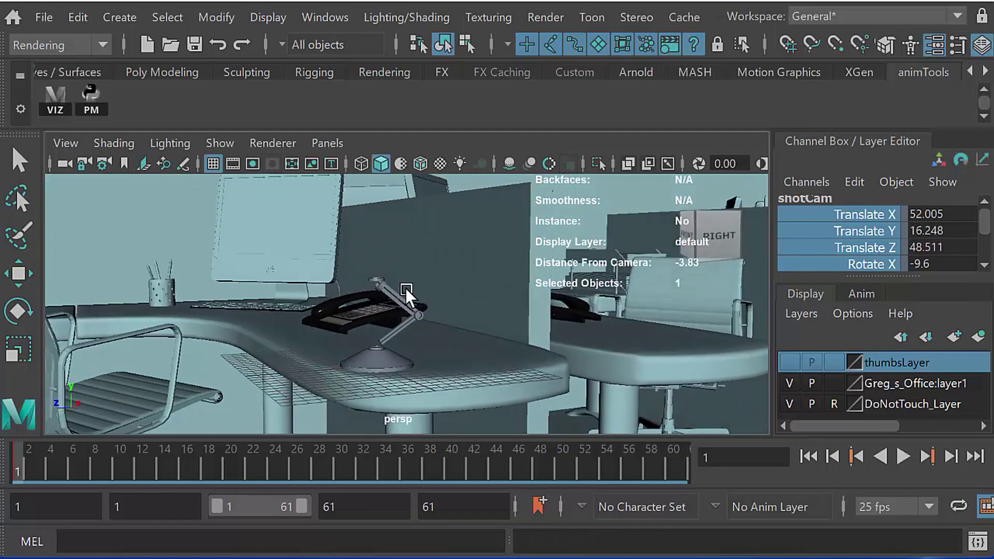
left_click(214, 143)
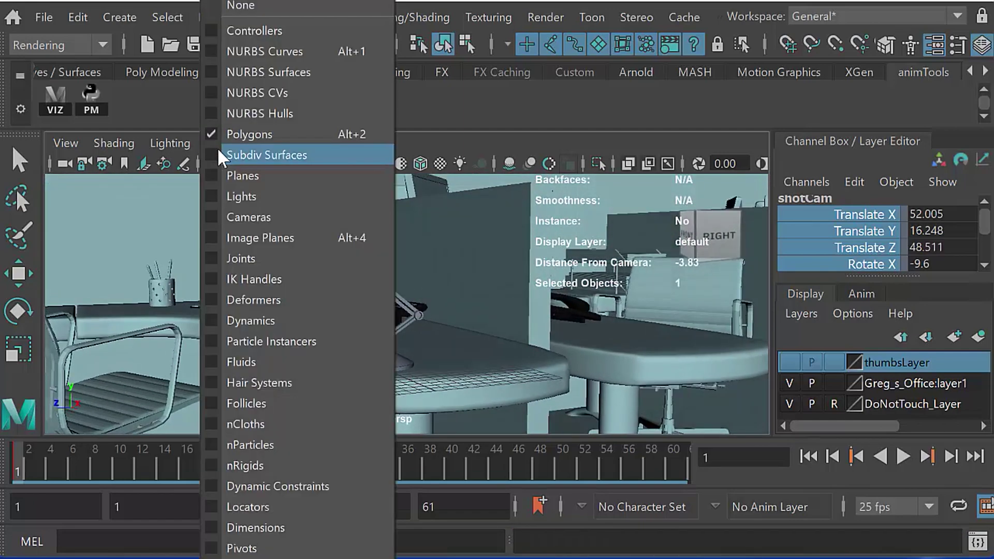
left_click(213, 75)
Step: Select PixoJr_Rig in the Outliner and close it to read the lamp's distance from the camera
left_click(361, 273)
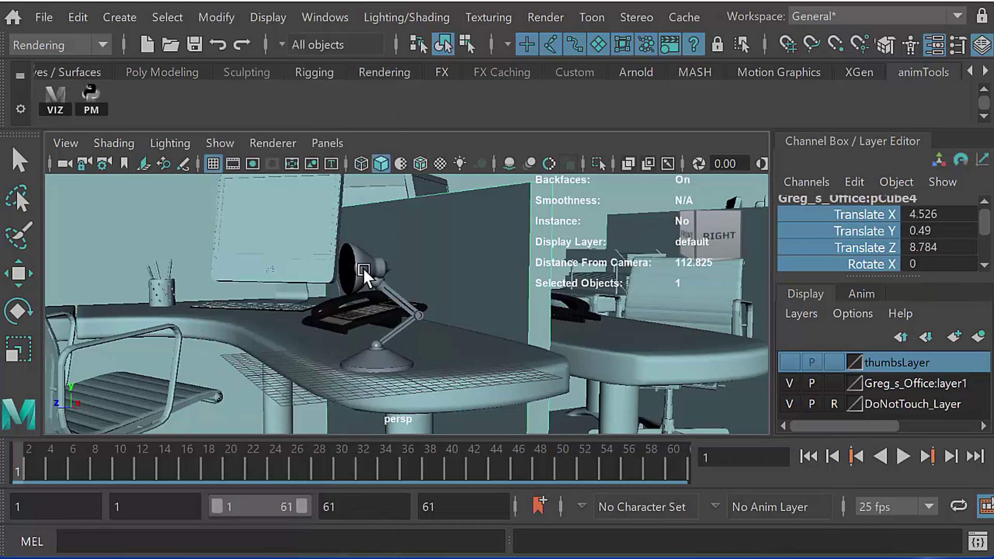
left_click(325, 17)
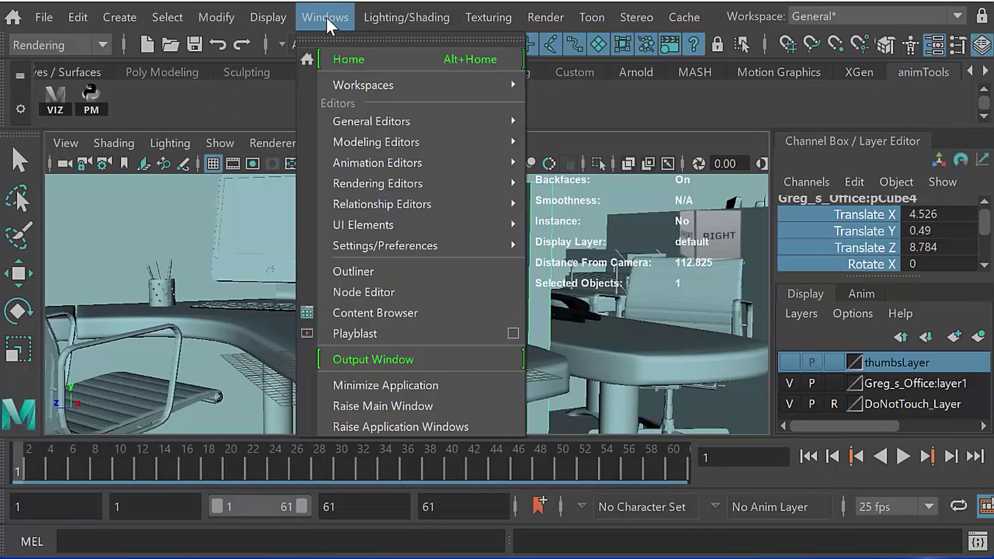
left_click(364, 268)
left_click(264, 222)
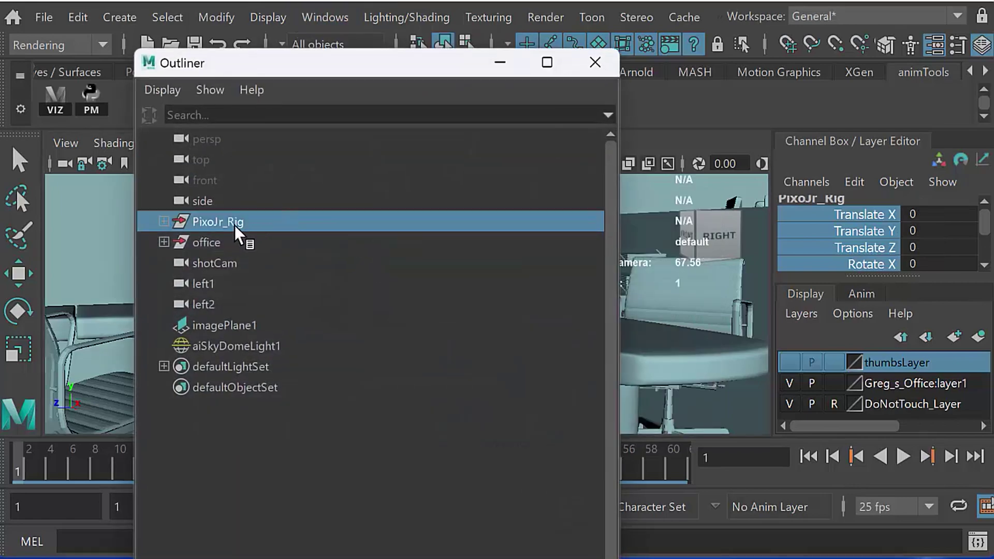
left_click(595, 62)
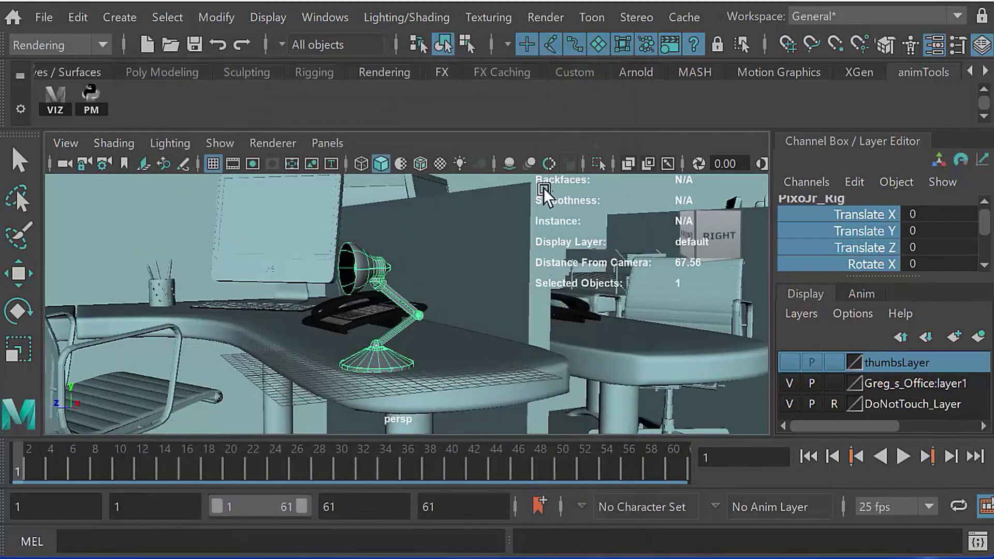
Step: Return to the shotCam view and open the Depth of Field settings in the camera's attributes
key("space")
key("space")
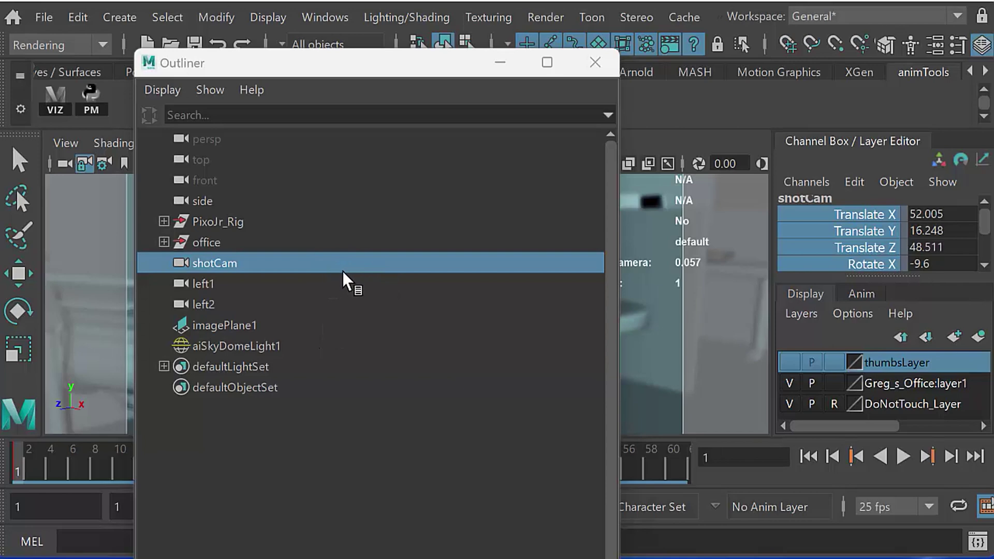
key("ctrl+a")
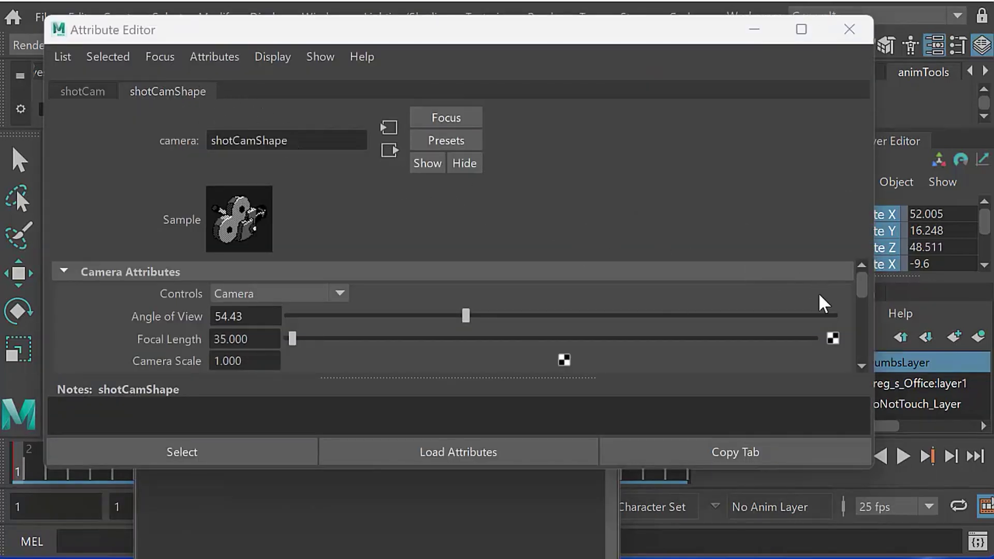
left_click_drag(861, 280, 861, 292)
left_click_drag(862, 305, 862, 321)
left_click(65, 294)
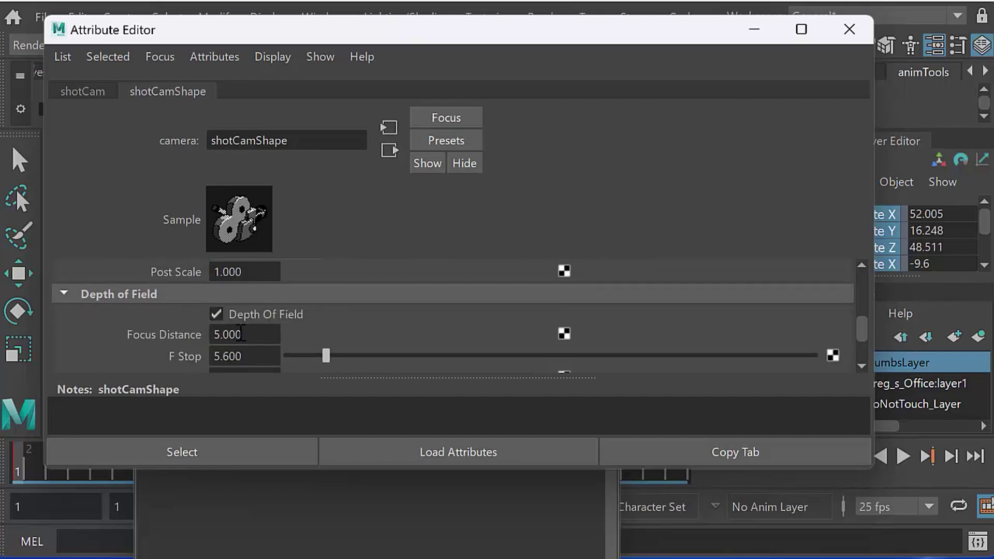
Step: Locate the Enable DOF and Focus Distance settings in the Arnold section of shotCamShape's attributes
left_click_drag(863, 327, 864, 338)
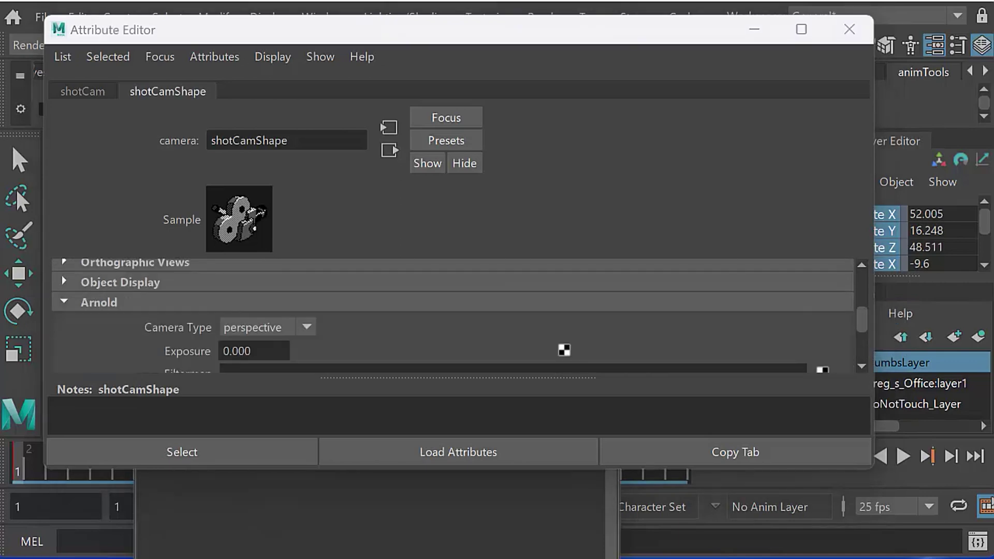
left_click(65, 302)
left_click(65, 303)
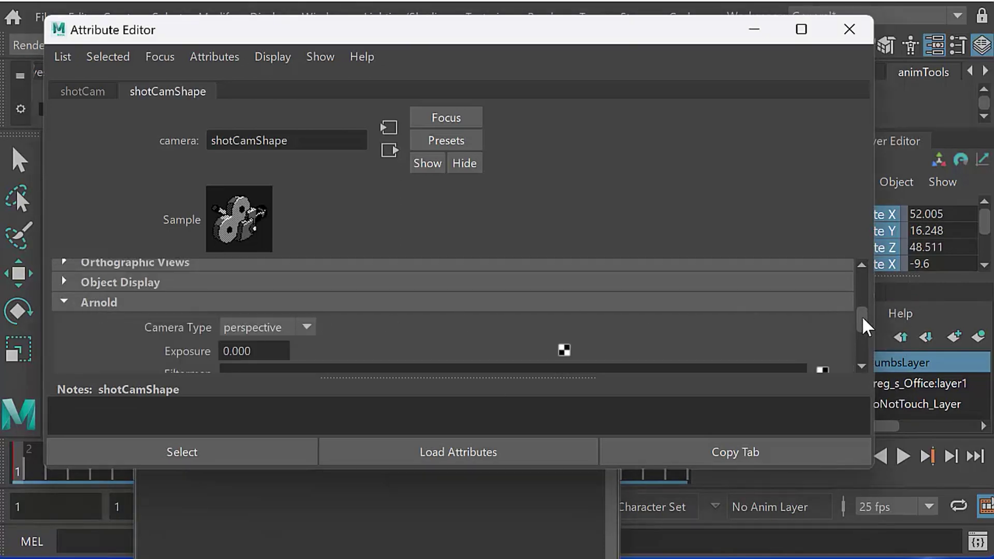
scroll(861, 312, "down", 10)
scroll(861, 311, "up", 3)
scroll(861, 320, "up", 2)
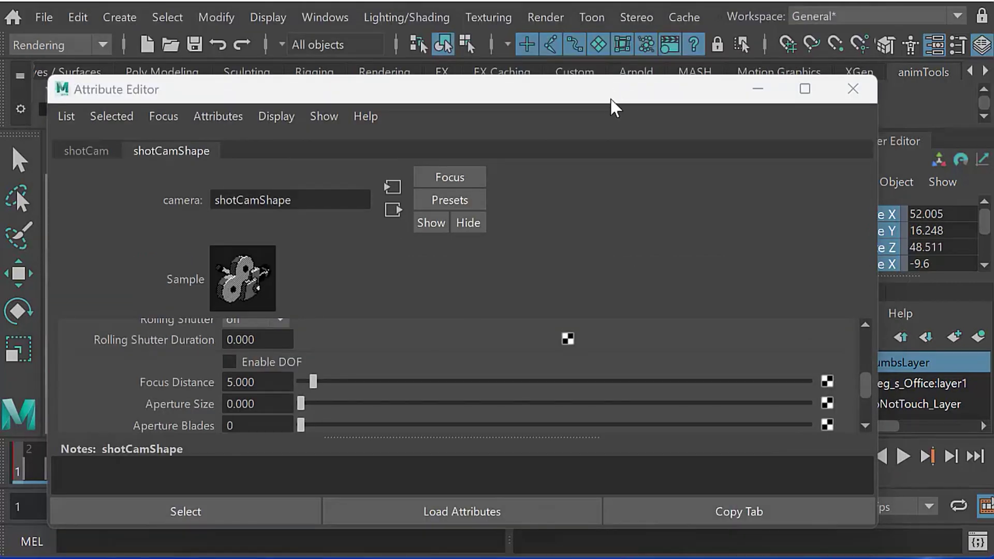
left_click_drag(619, 90, 656, 114)
Step: Enter 0.057 as shotCamShape's Arnold Focus Distance and replace that entry with 7
left_click_drag(302, 404, 252, 400)
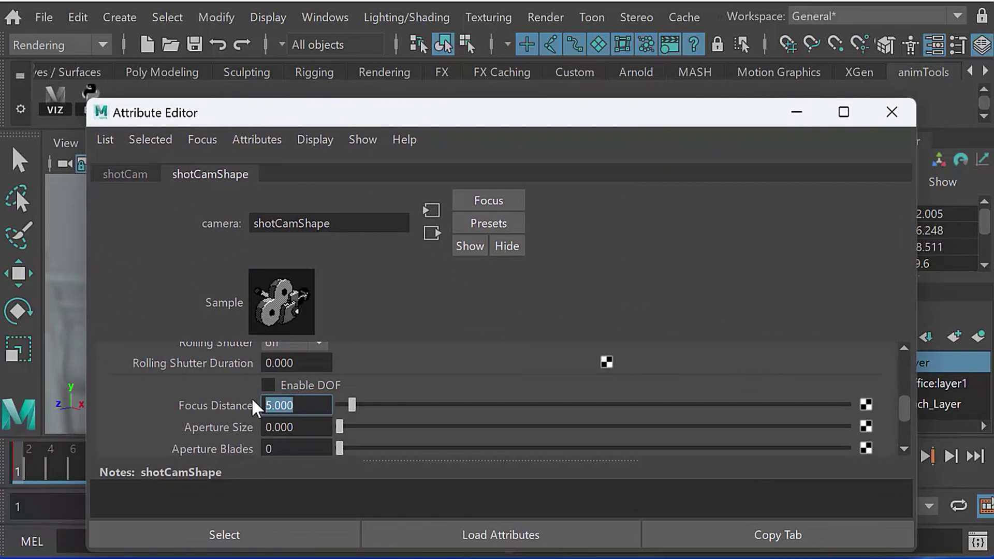
type("0.057")
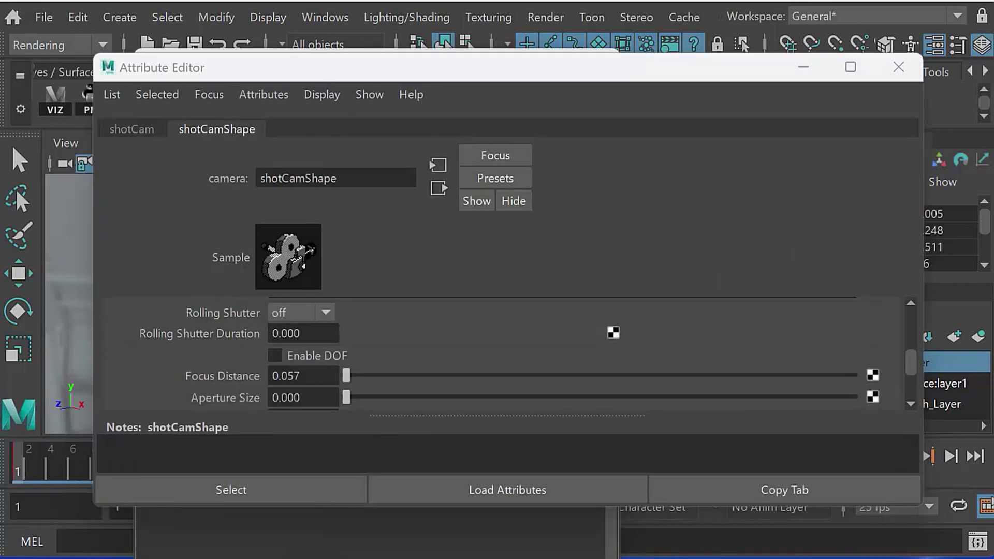
left_click(295, 377)
left_click_drag(296, 377, 256, 382)
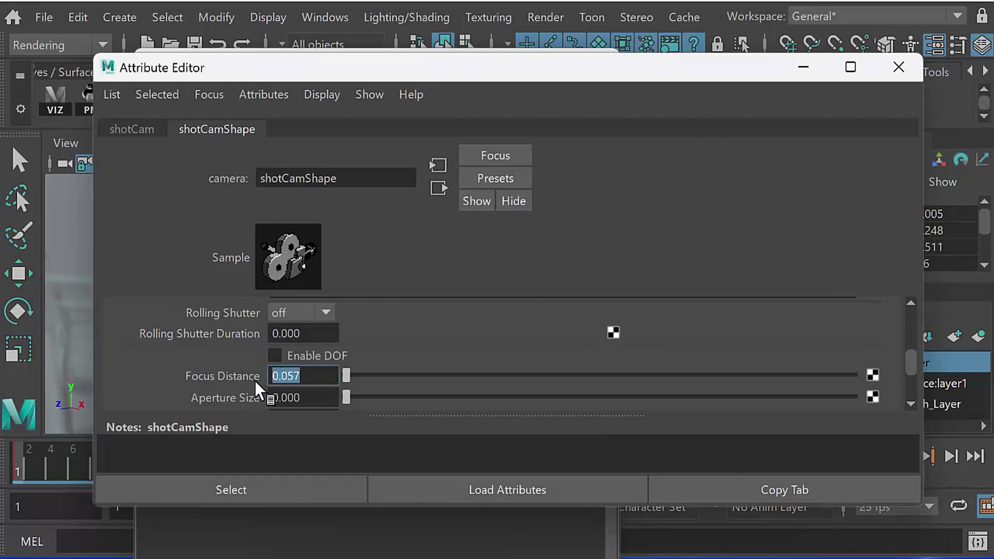
type("7")
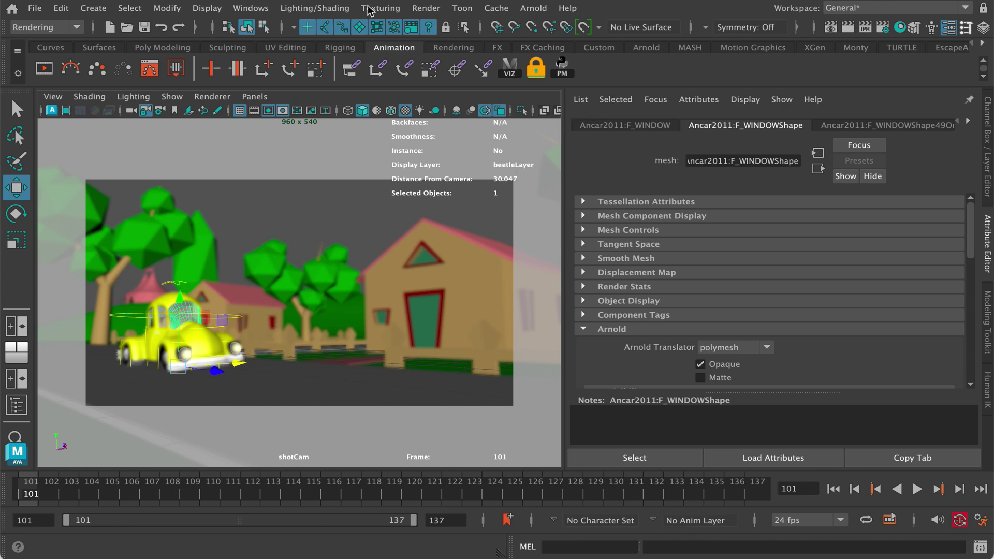
Step: Select shotCam in the Outliner to load its attributes, and close the Outliner
left_click(251, 7)
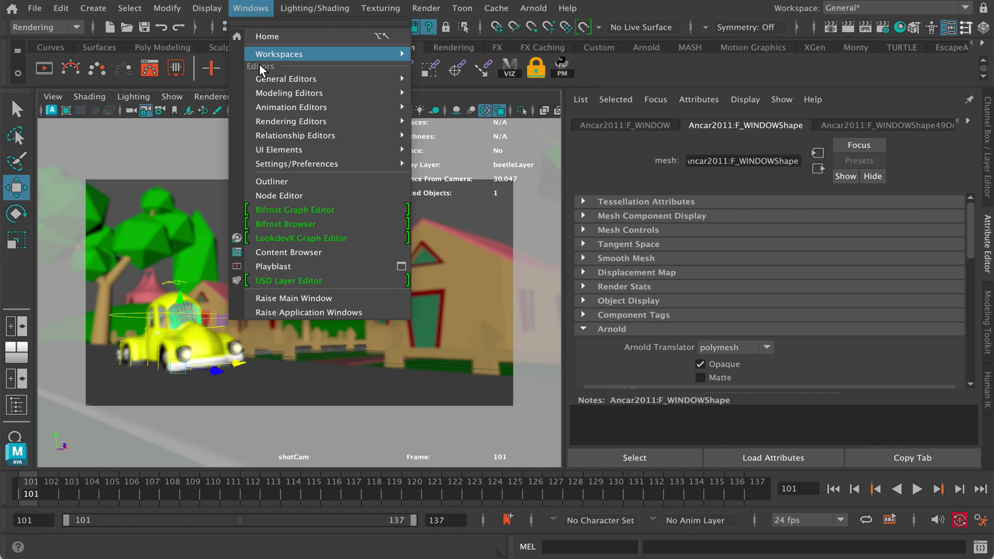
left_click(278, 186)
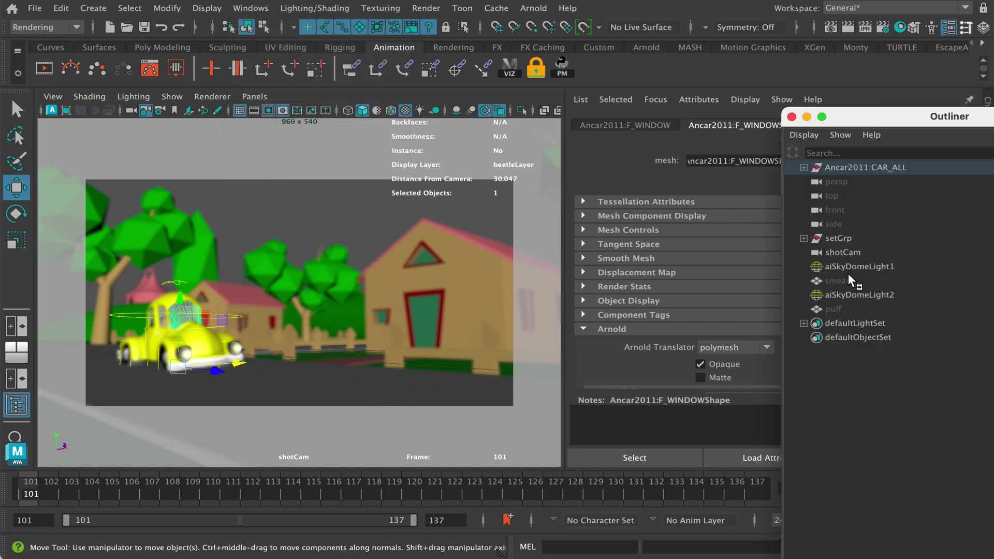
left_click(843, 252)
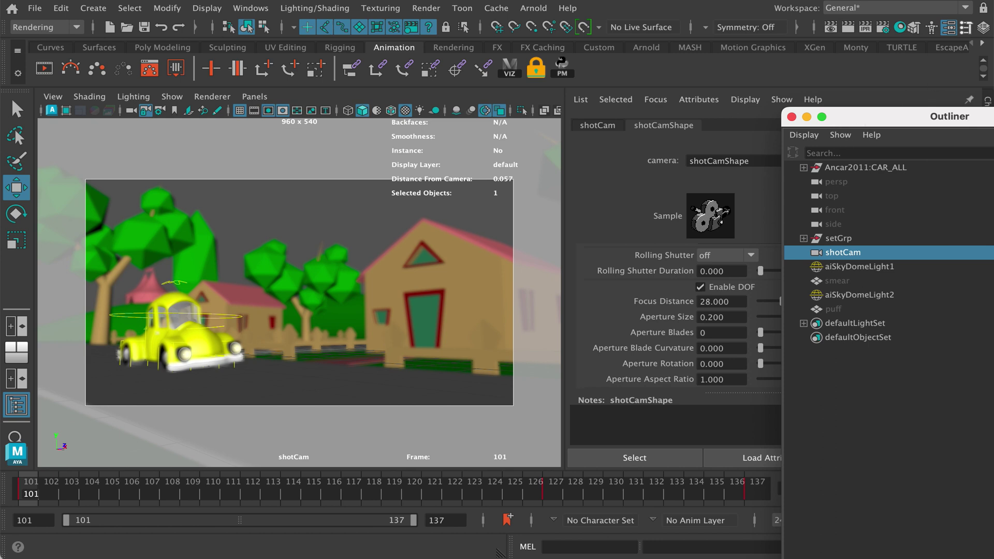
left_click(792, 117)
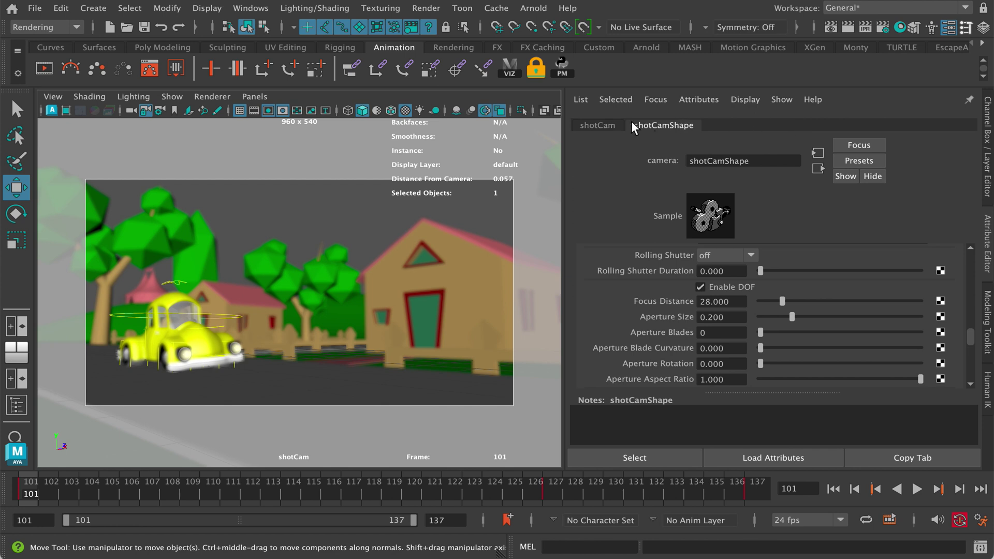
left_click(606, 126)
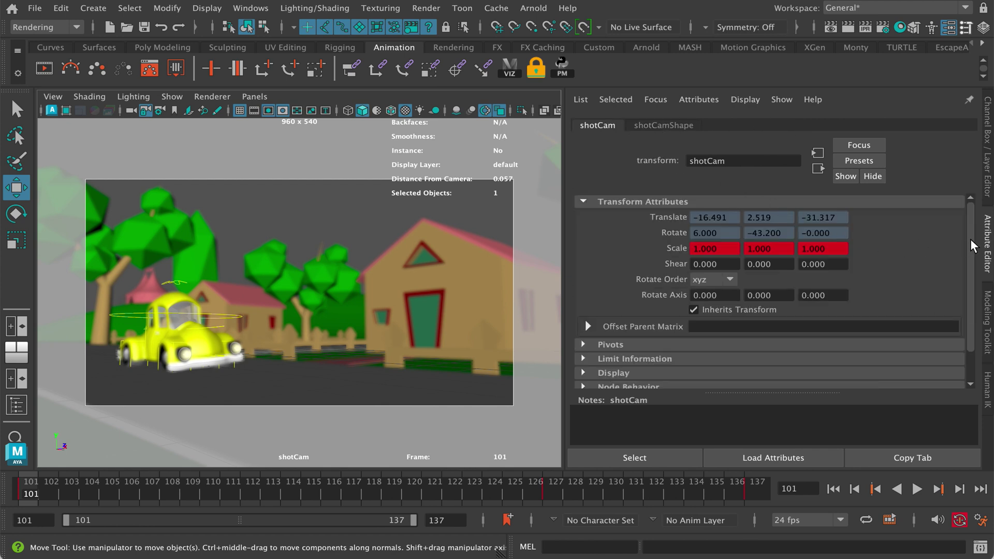
left_click_drag(970, 241, 967, 287)
scroll(969, 272, "up", 5)
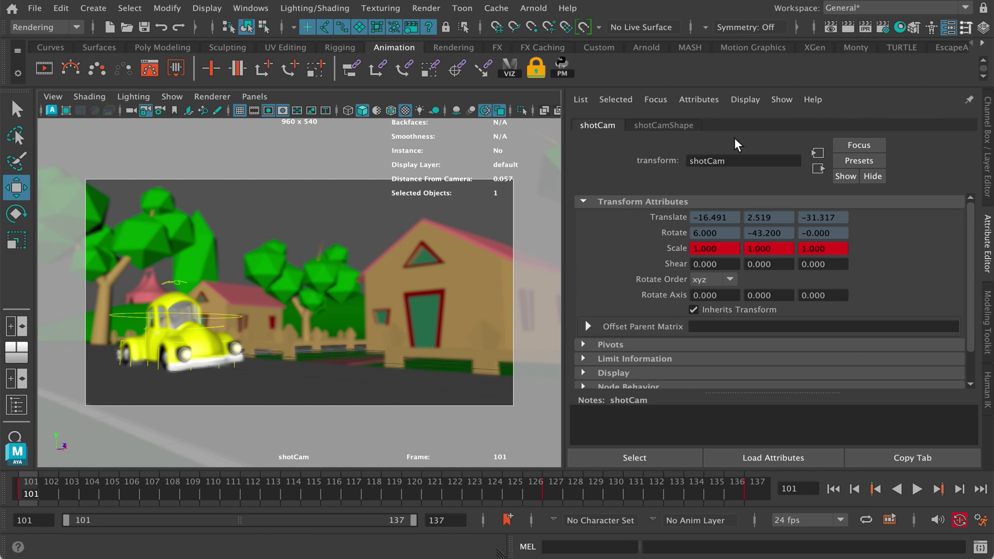
left_click(669, 127)
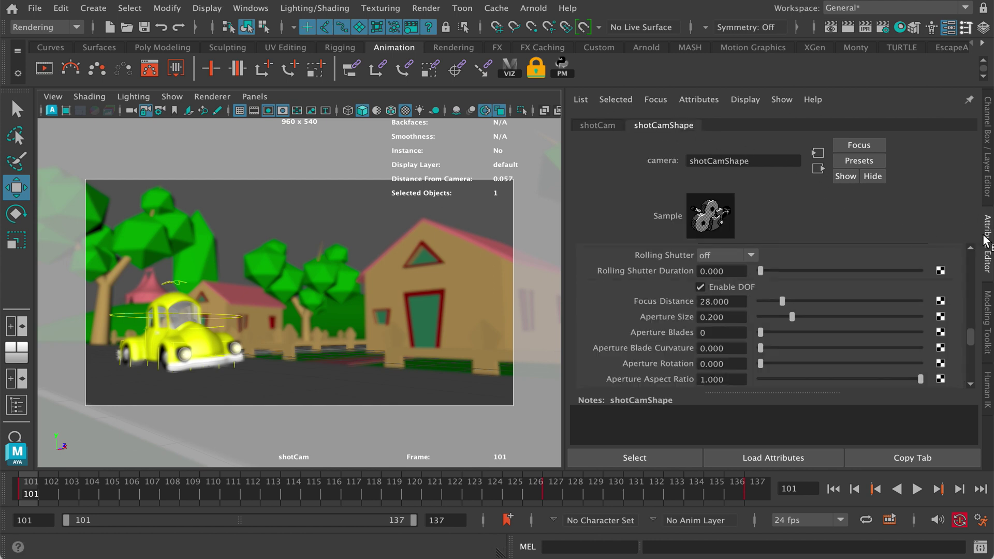
Step: Set shotCamShape's Arnold Focus Distance to 30 and render the car scene through that camera
mouse_move(967, 335)
left_mouse_down()
mouse_move(971, 307)
mouse_move(971, 337)
mouse_move(966, 328)
left_mouse_up()
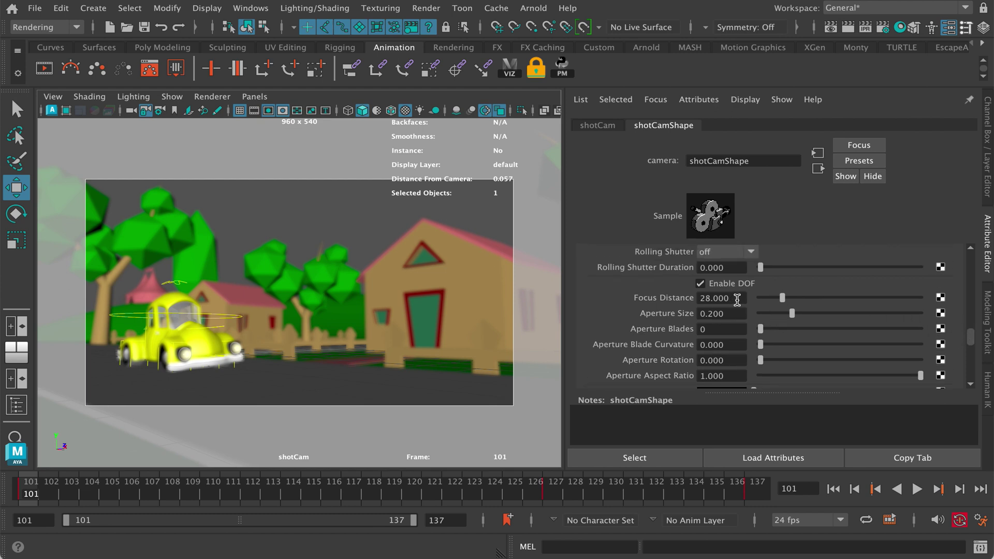
left_click_drag(736, 300, 698, 299)
type("30")
left_click(849, 32)
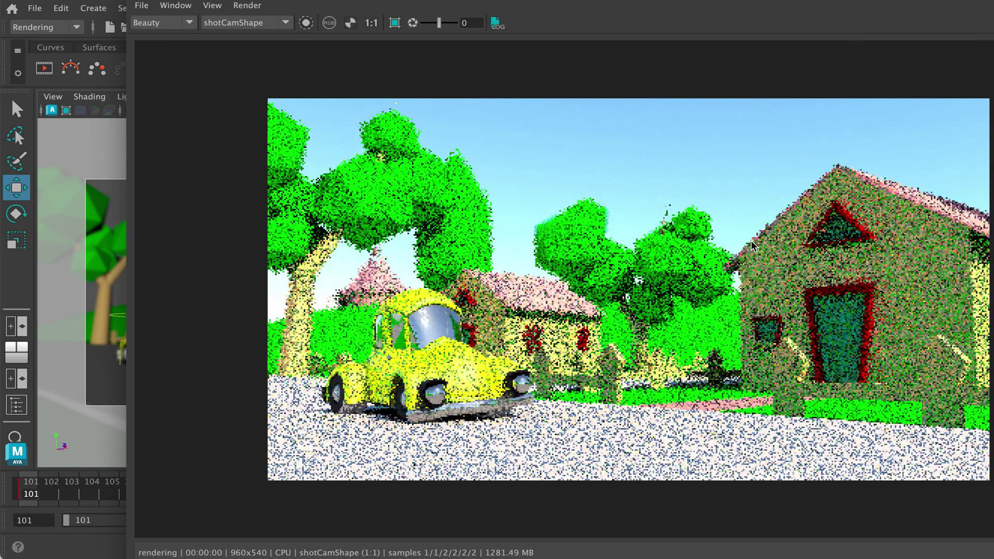
left_click_drag(825, 0, 702, 0)
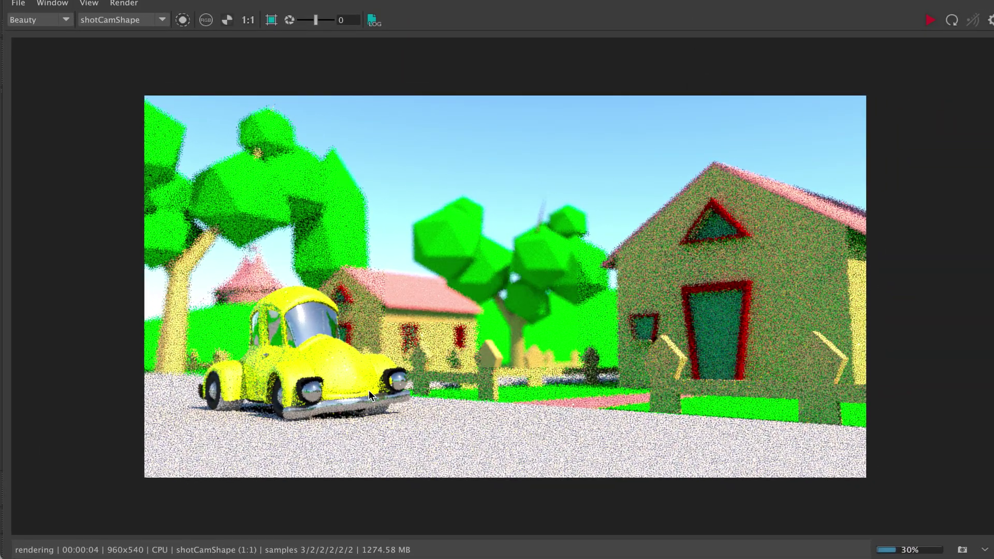